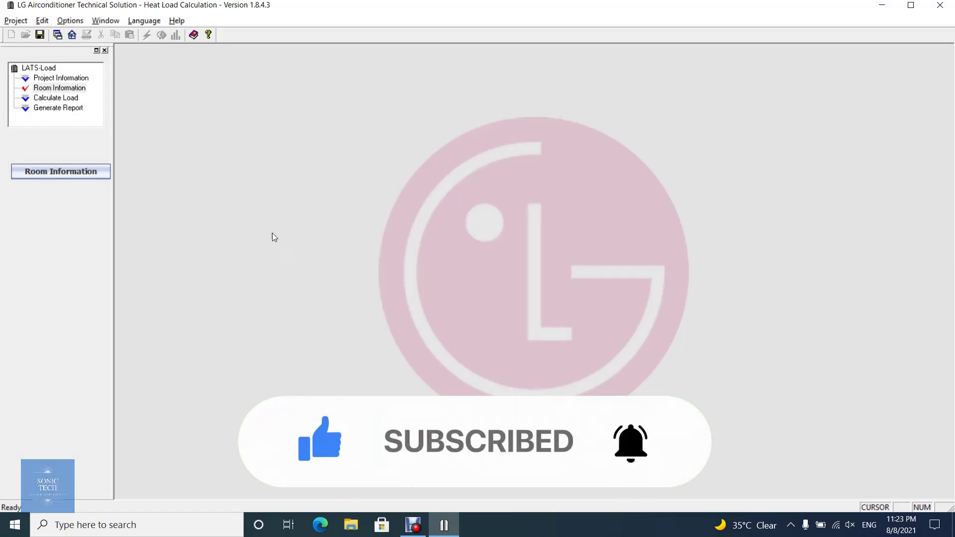
Add a room named 'Classroom' on the School template, at the default 5.0 by 5.0 m.
{"action": "left_click", "coordinate": [82, 174]}
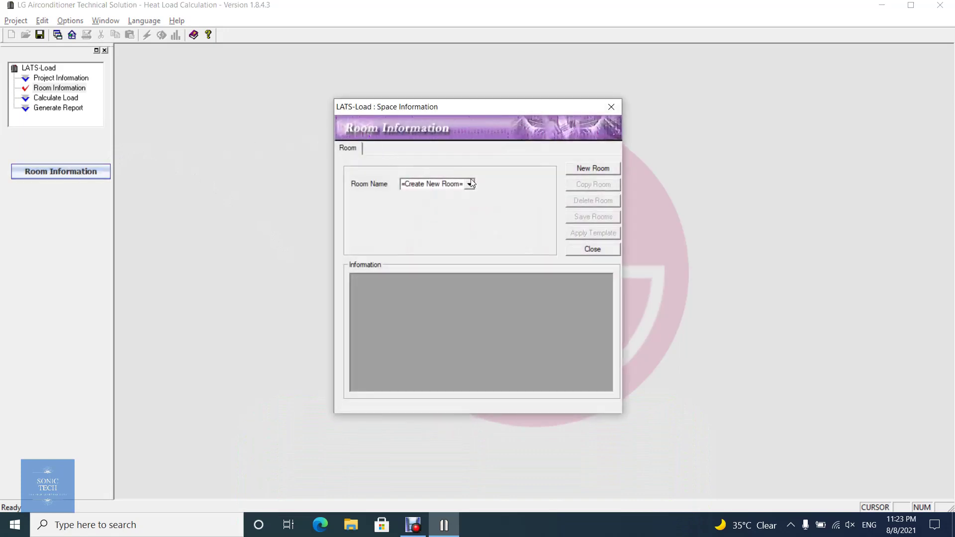
{"action": "left_click", "coordinate": [577, 169]}
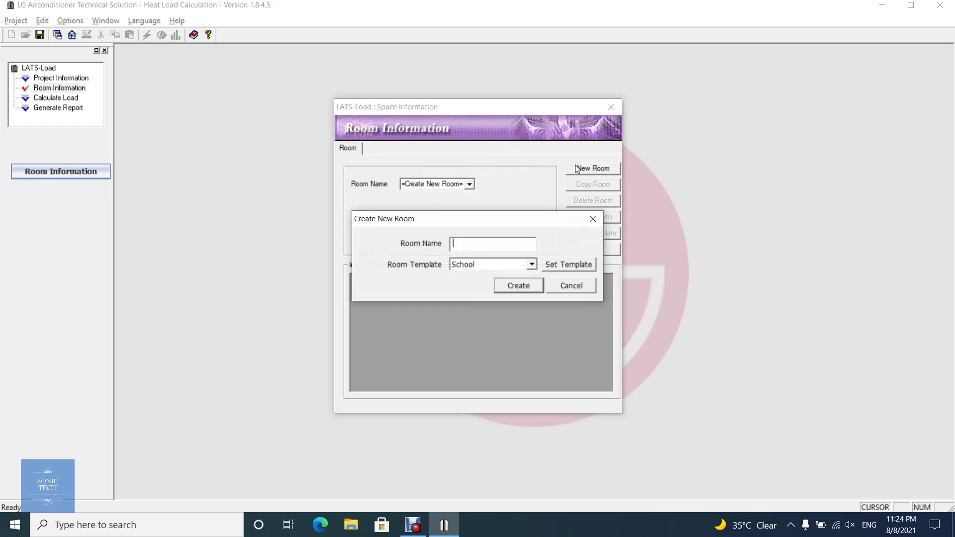
{"action": "type", "text": "Classroom"}
{"action": "left_click", "coordinate": [533, 265]}
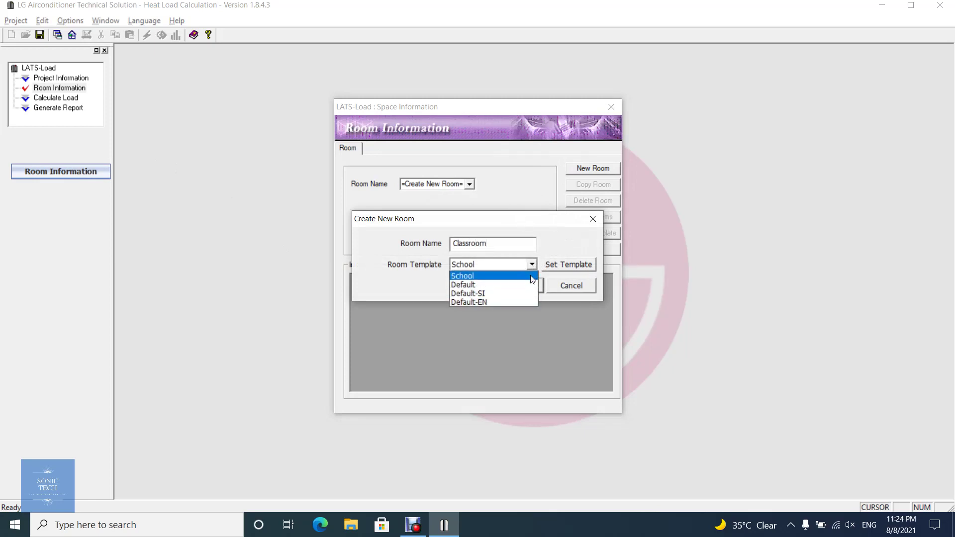
{"action": "left_click", "coordinate": [525, 278]}
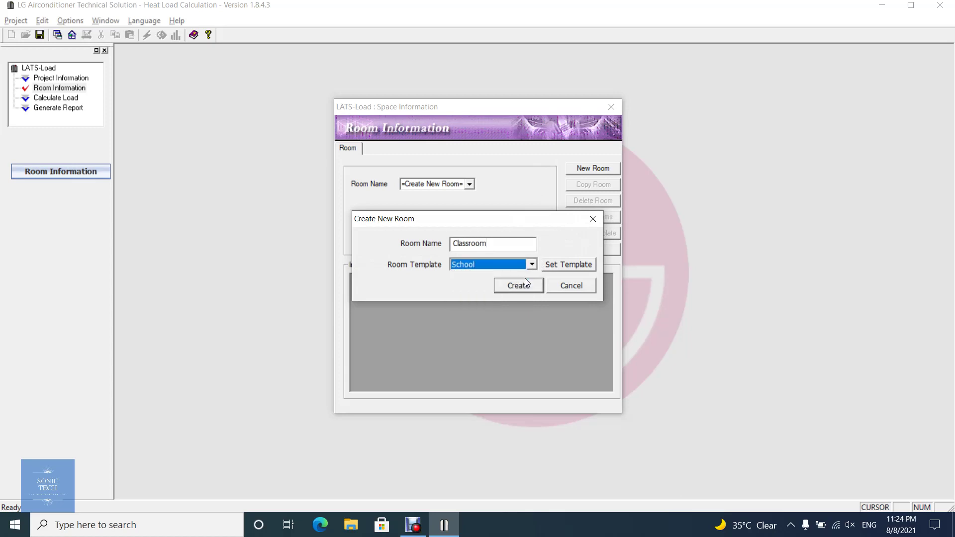
{"action": "left_click", "coordinate": [526, 287]}
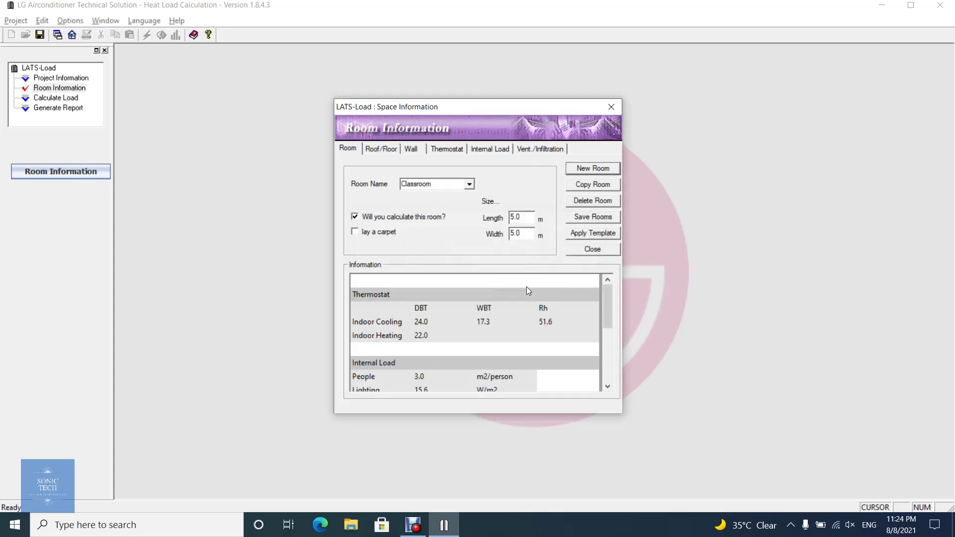
Keep Classroom at 5.0 by 5.0 m, included in the calculation, and show its Roof/Floor settings.
{"action": "left_click", "coordinate": [526, 218]}
{"action": "left_click_drag", "start_coordinate": [521, 218], "coordinate": [507, 220]}
{"action": "double_click", "coordinate": [525, 234]}
{"action": "left_click", "coordinate": [526, 233]}
{"action": "left_click", "coordinate": [356, 215]}
{"action": "left_click", "coordinate": [355, 216]}
{"action": "left_click", "coordinate": [385, 154]}
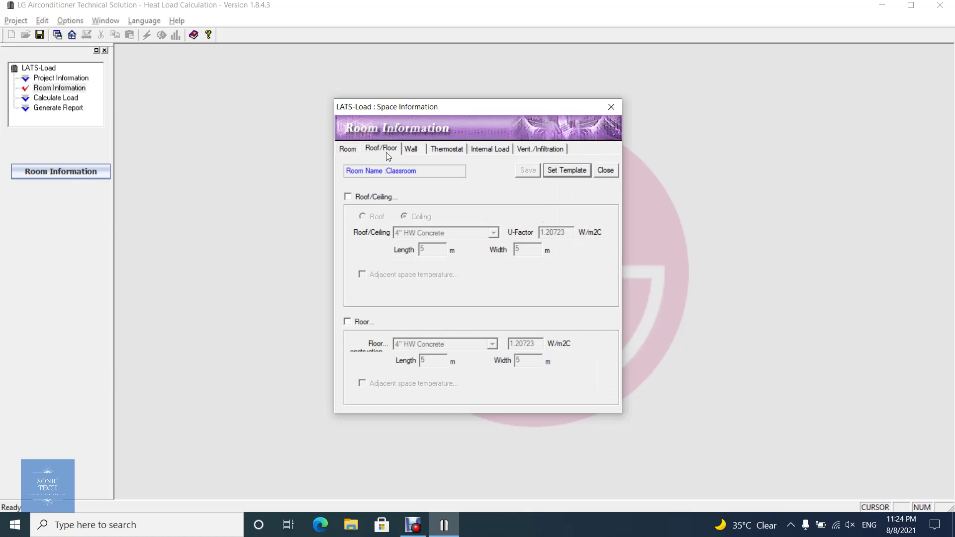
Enable the Classroom's top surface as an exposed roof rather than a ceiling.
{"action": "left_click", "coordinate": [386, 199]}
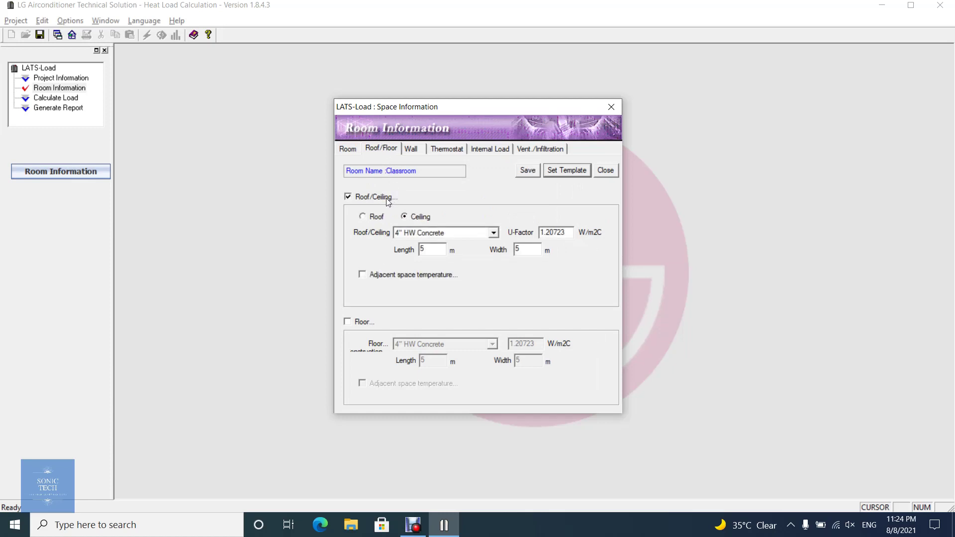
{"action": "left_click", "coordinate": [378, 219]}
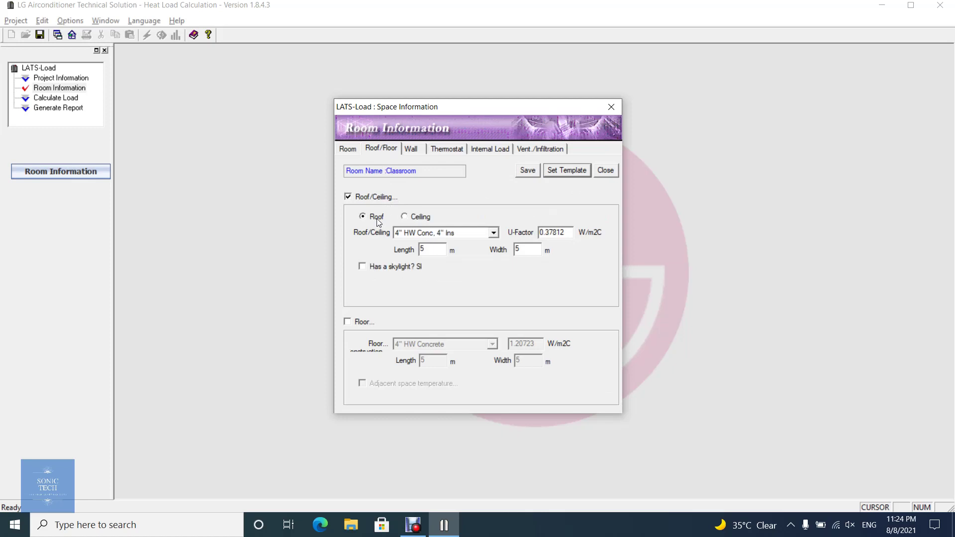
{"action": "left_click", "coordinate": [421, 219]}
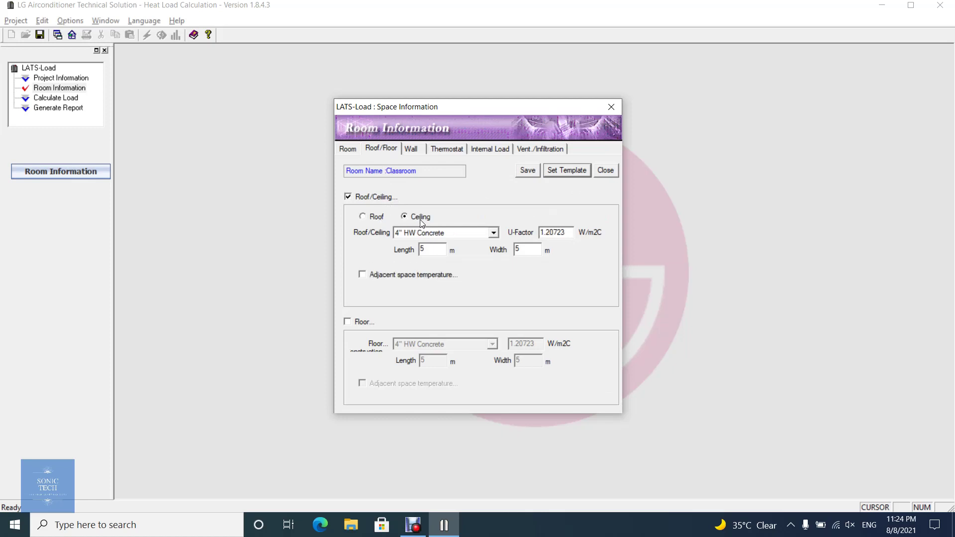
{"action": "left_click", "coordinate": [362, 220]}
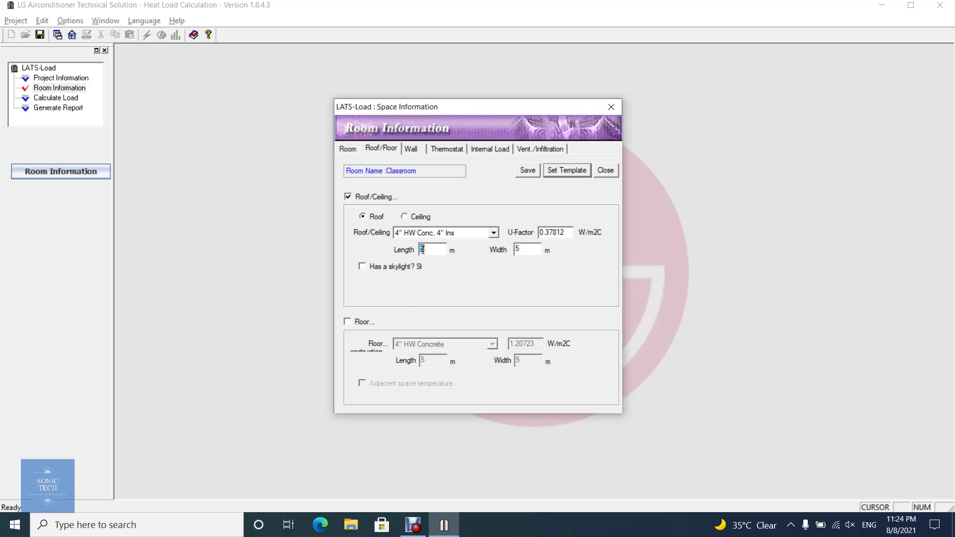
{"action": "double_click", "coordinate": [523, 250]}
Add a 20% Single Clear 1/2" skylight and keep the 4" HW Conc, 4" Ins roof.
{"action": "left_click", "coordinate": [411, 270]}
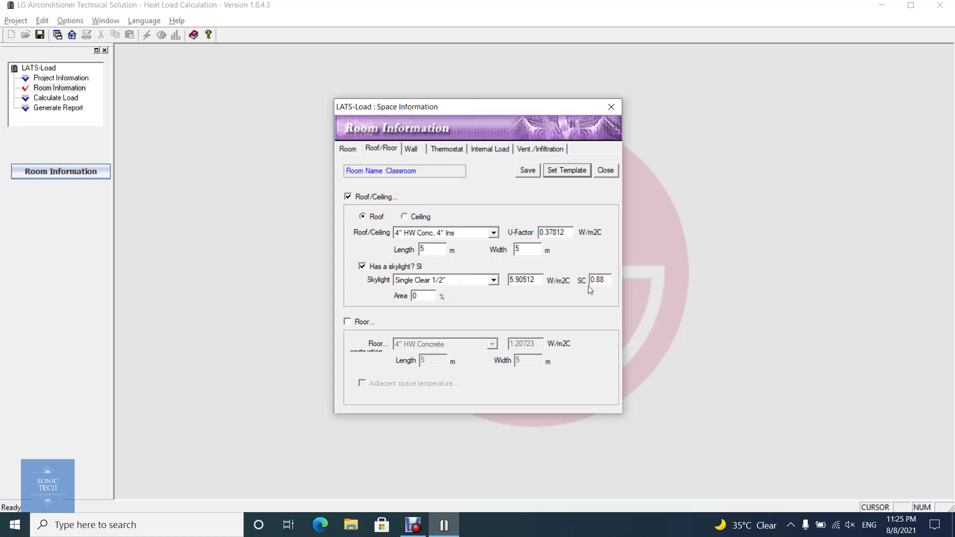
{"action": "double_click", "coordinate": [414, 296]}
{"action": "type", "text": "20"}
{"action": "left_click", "coordinate": [486, 233]}
{"action": "left_click_drag", "start_coordinate": [494, 300], "coordinate": [506, 233]}
{"action": "left_click", "coordinate": [508, 219]}
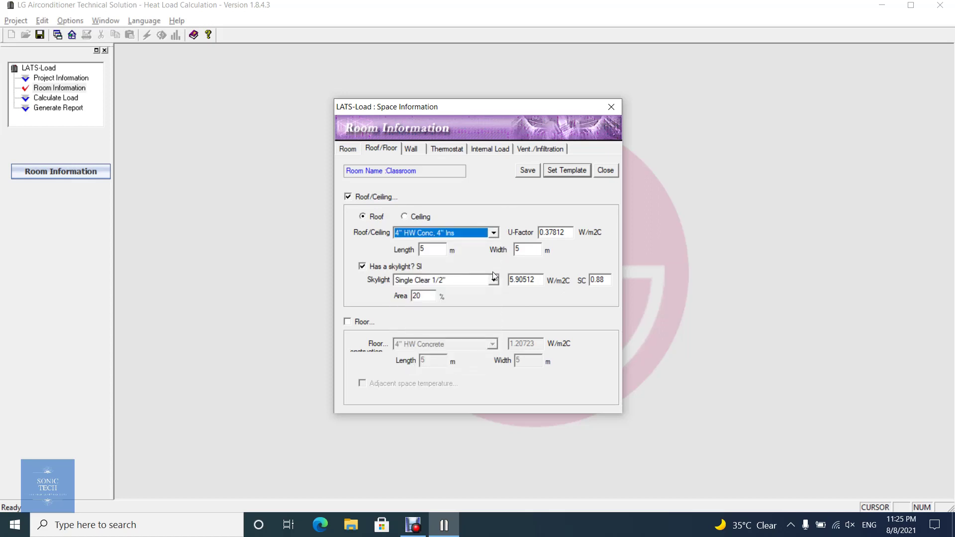
{"action": "left_click", "coordinate": [494, 281]}
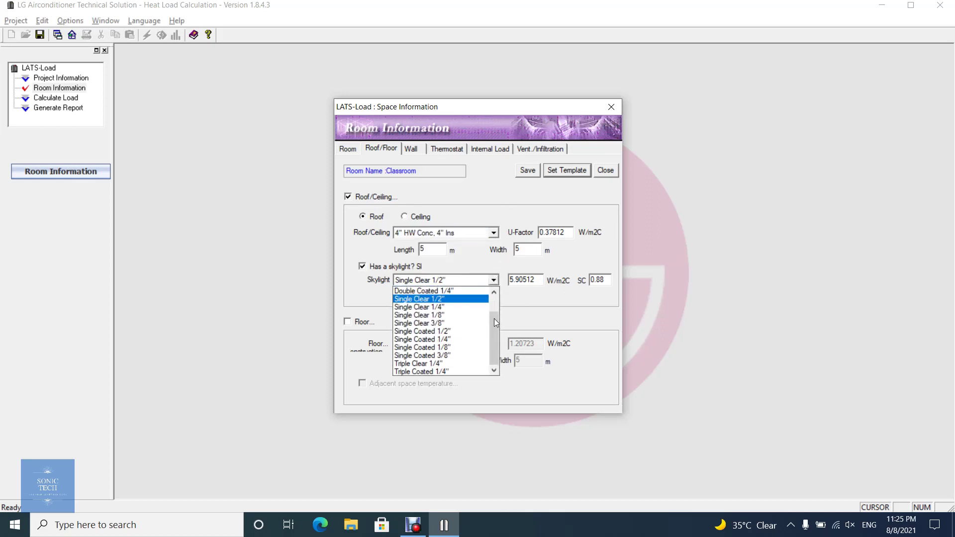
{"action": "left_click", "coordinate": [539, 324]}
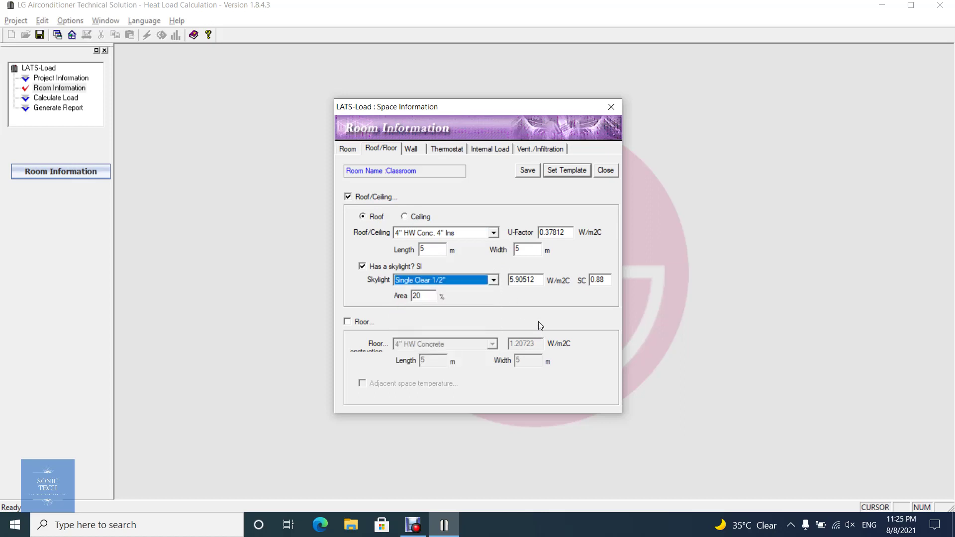
Add a 4" HW Concrete floor with adjacent space at 24 °C cooling and 22 °C heating.
{"action": "left_click", "coordinate": [356, 320]}
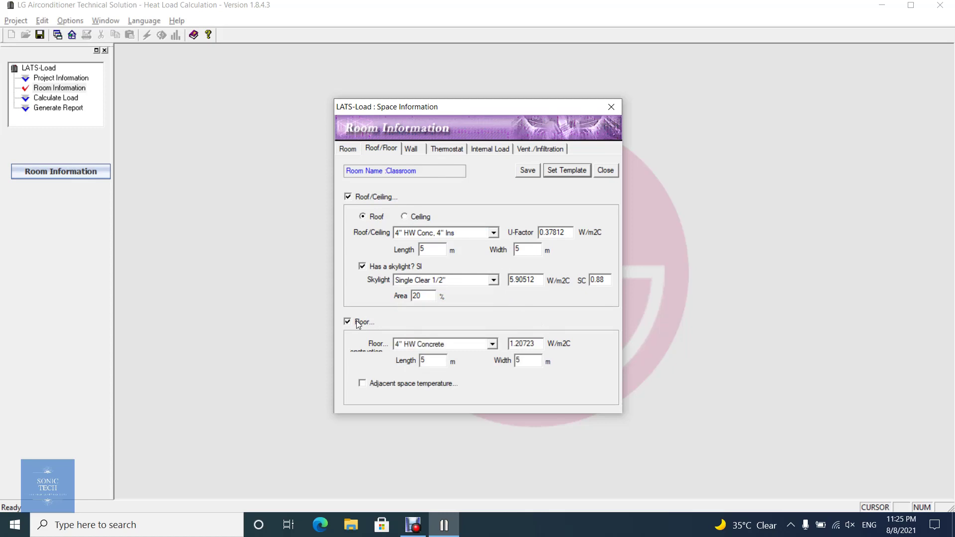
{"action": "left_click", "coordinate": [494, 346]}
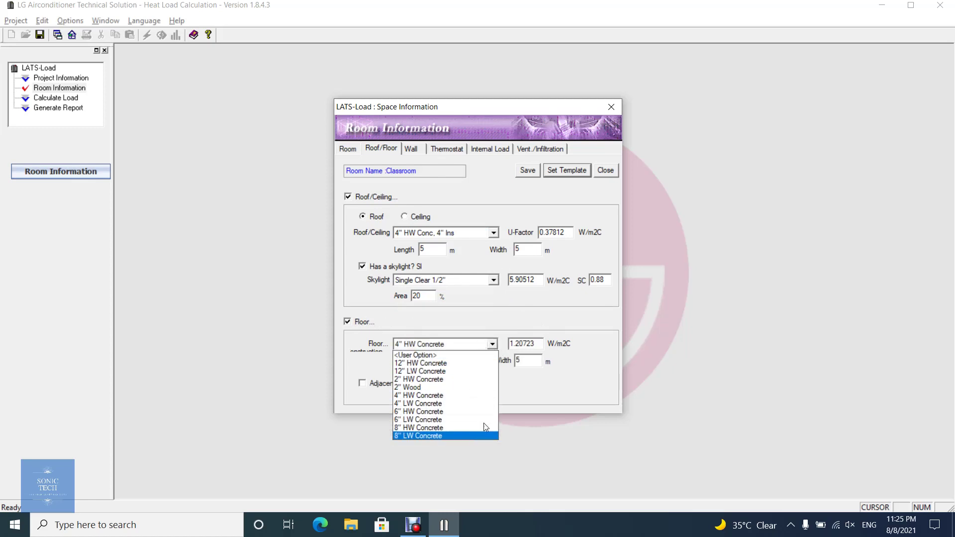
{"action": "left_click", "coordinate": [549, 391]}
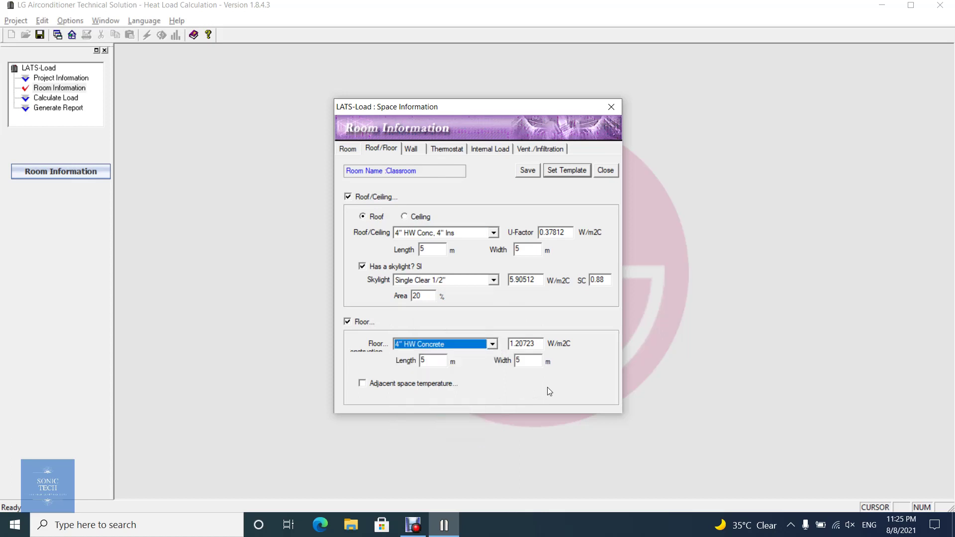
{"action": "left_click", "coordinate": [437, 391]}
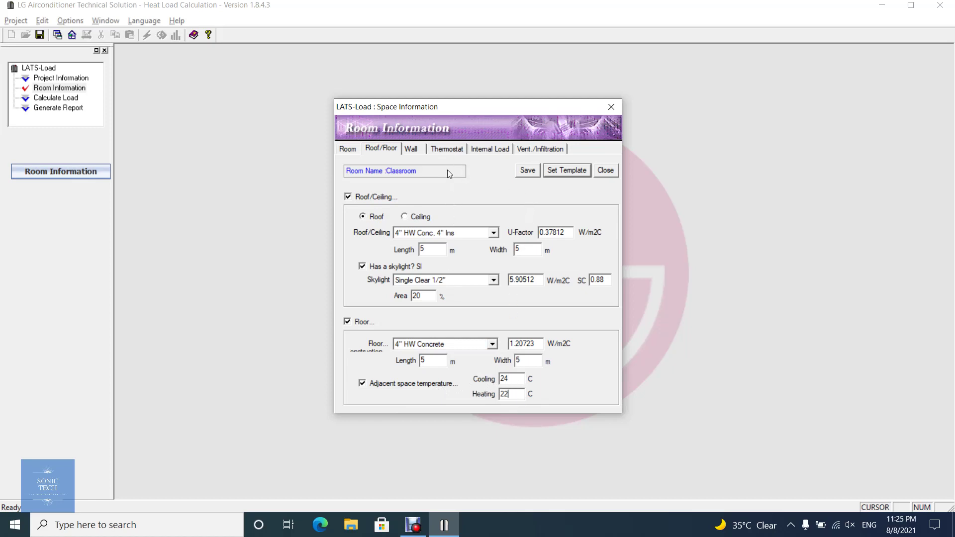
{"action": "left_click", "coordinate": [411, 149]}
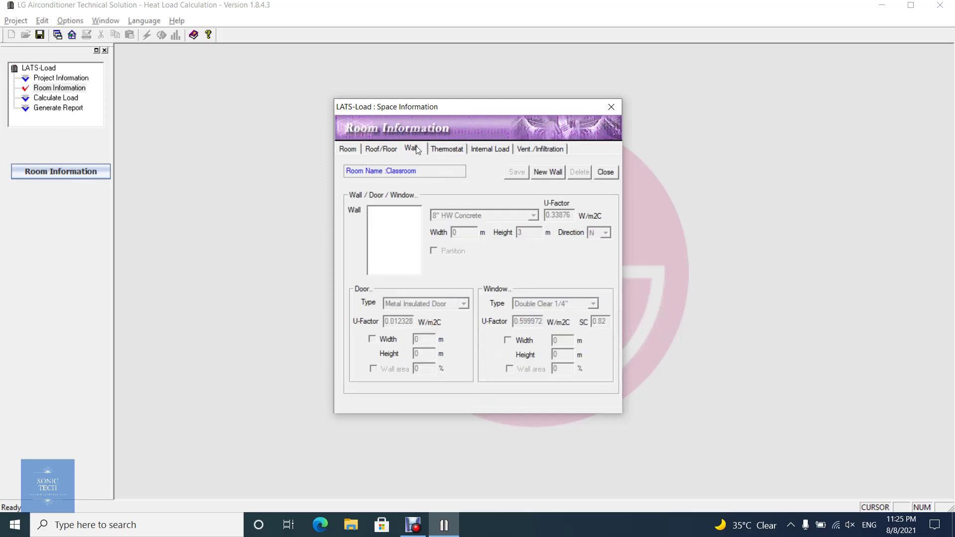
Add a wall named 'North' to the Classroom.
{"action": "left_click", "coordinate": [553, 174]}
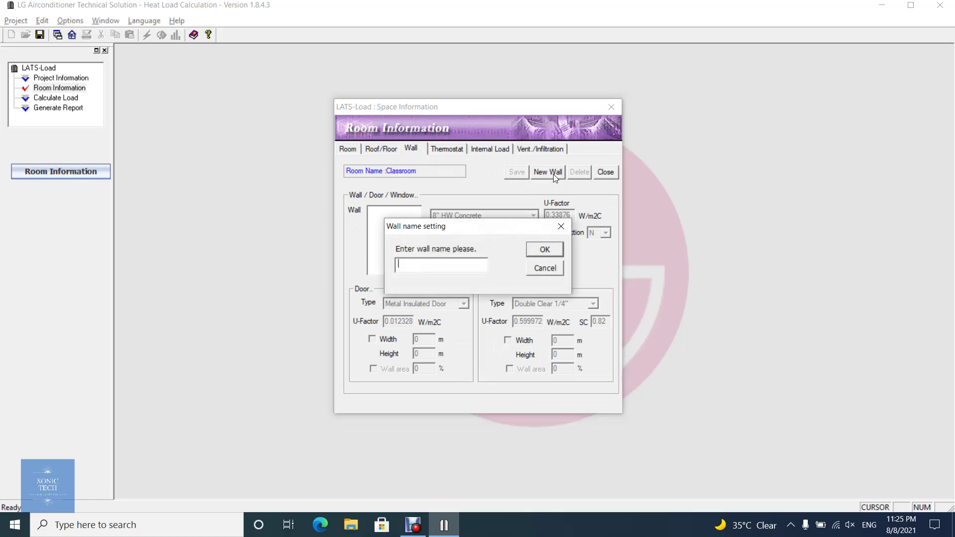
{"action": "type", "text": "North"}
{"action": "left_click", "coordinate": [550, 251]}
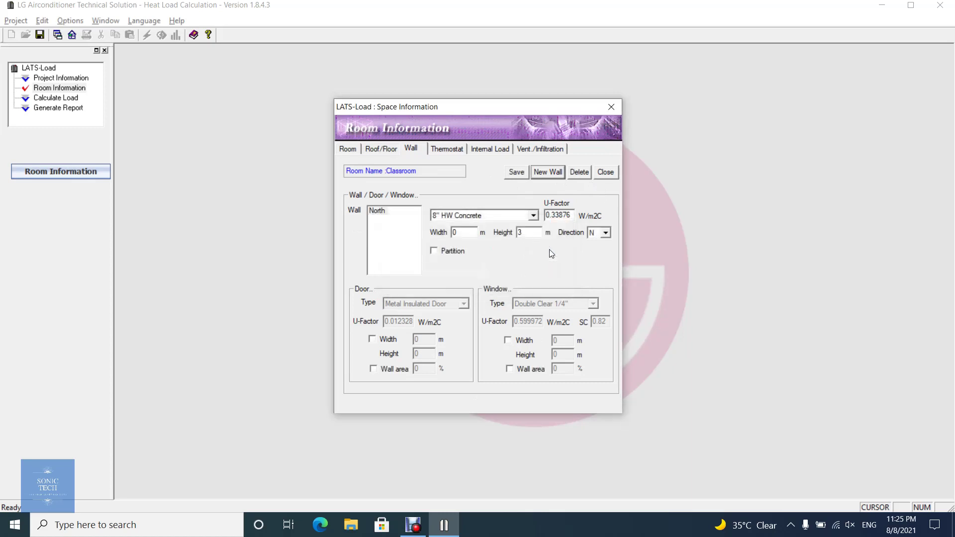
Keep the North wall as 8" HW Concrete facing N.
{"action": "left_click", "coordinate": [533, 216]}
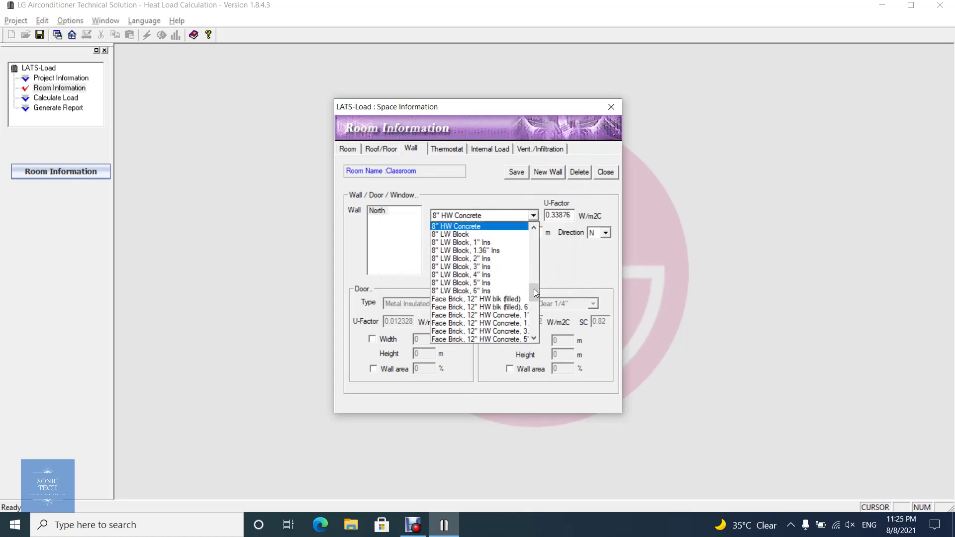
{"action": "scroll", "coordinate": [533, 299], "scroll_direction": "down", "scroll_amount": 5}
{"action": "left_click_drag", "start_coordinate": [533, 324], "coordinate": [539, 242]}
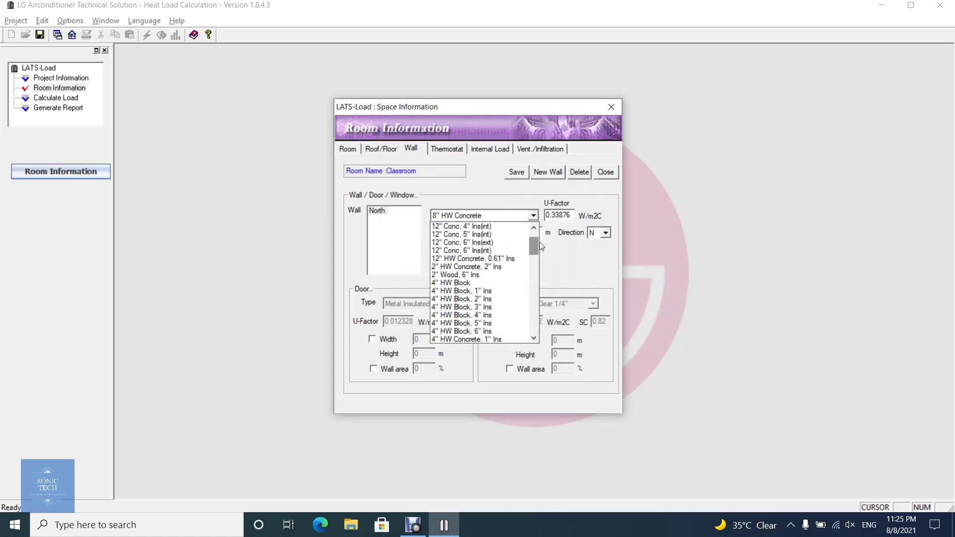
{"action": "left_click", "coordinate": [580, 271]}
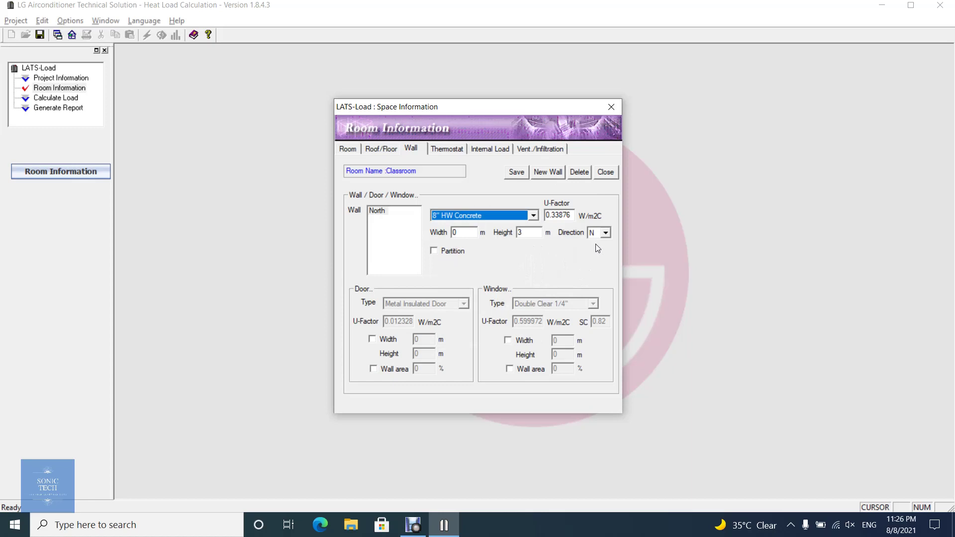
{"action": "left_click", "coordinate": [604, 233]}
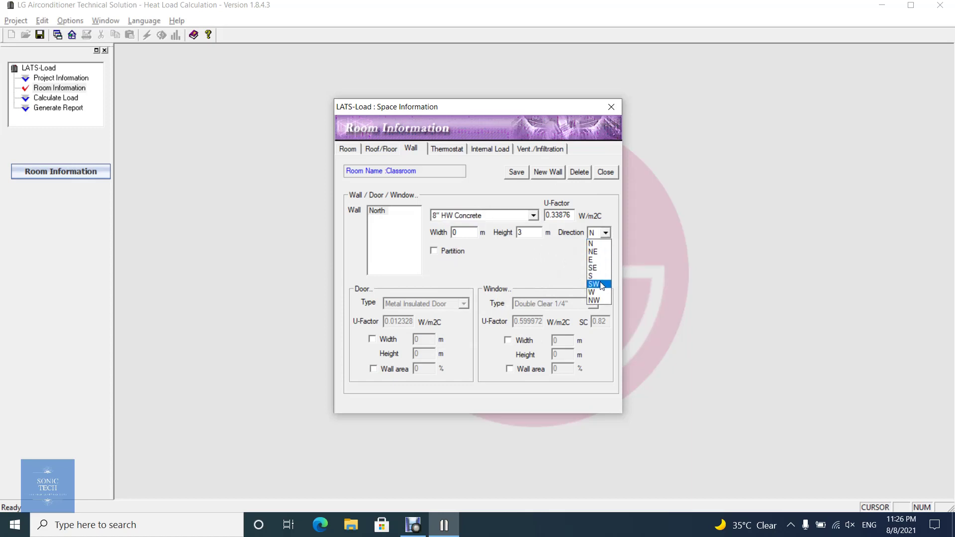
{"action": "left_click", "coordinate": [516, 261]}
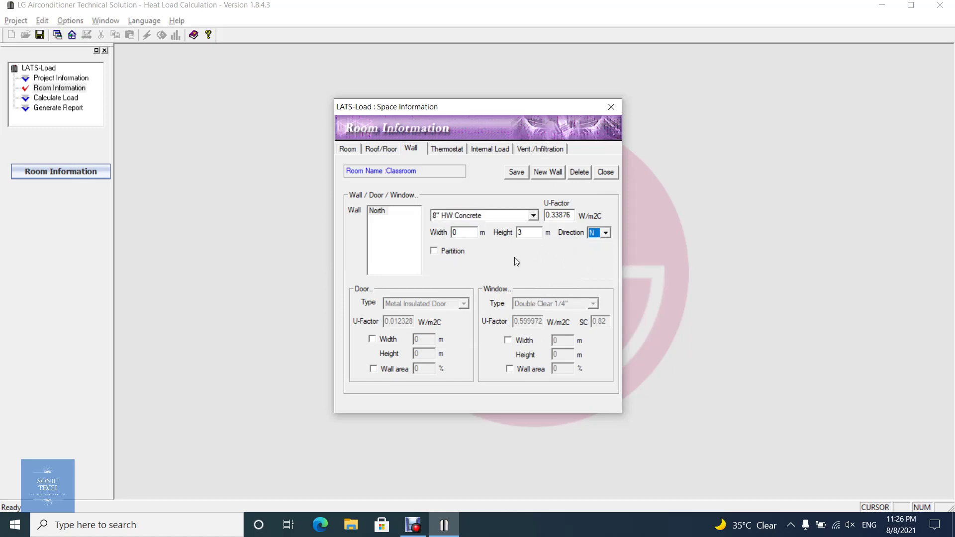
Make the North wall 3 m wide and 3.5 m high, leaving Partition off.
{"action": "left_click", "coordinate": [470, 233]}
{"action": "left_click_drag", "start_coordinate": [470, 233], "coordinate": [450, 231]}
{"action": "type", "text": "3"}
{"action": "key", "text": "Tab"}
{"action": "type", "text": "3.5"}
{"action": "left_click", "coordinate": [455, 257]}
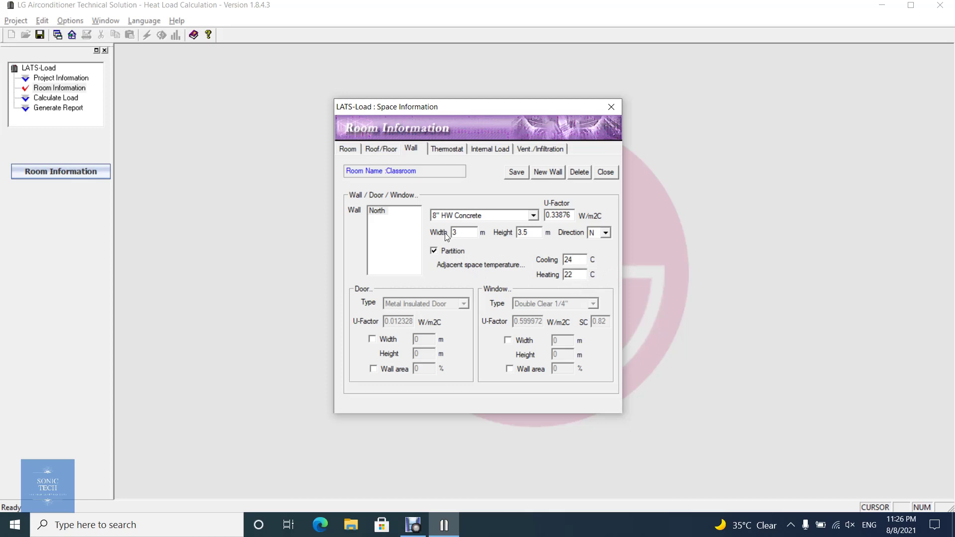
{"action": "left_click", "coordinate": [450, 255]}
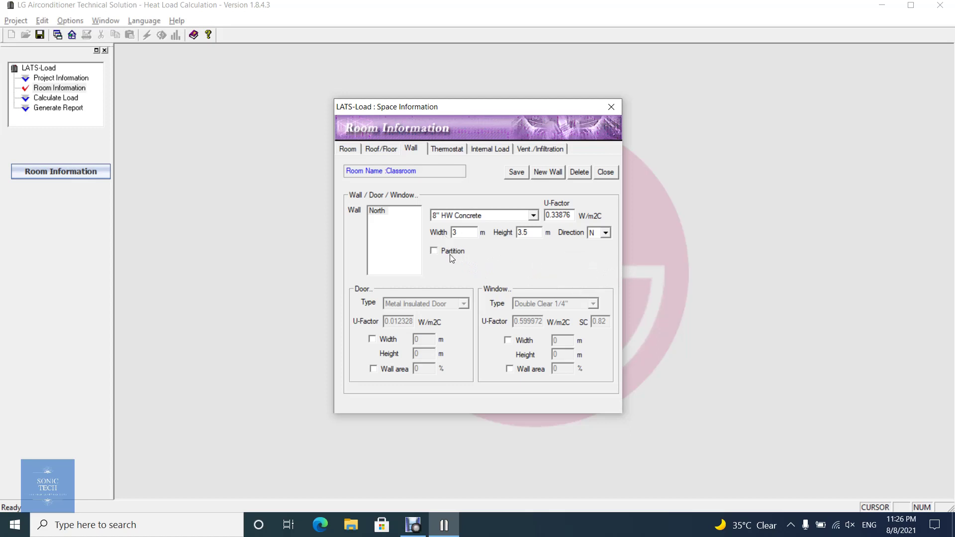
Enter a 1 m by 2 m door on the North wall, then untick it.
{"action": "left_click", "coordinate": [381, 341]}
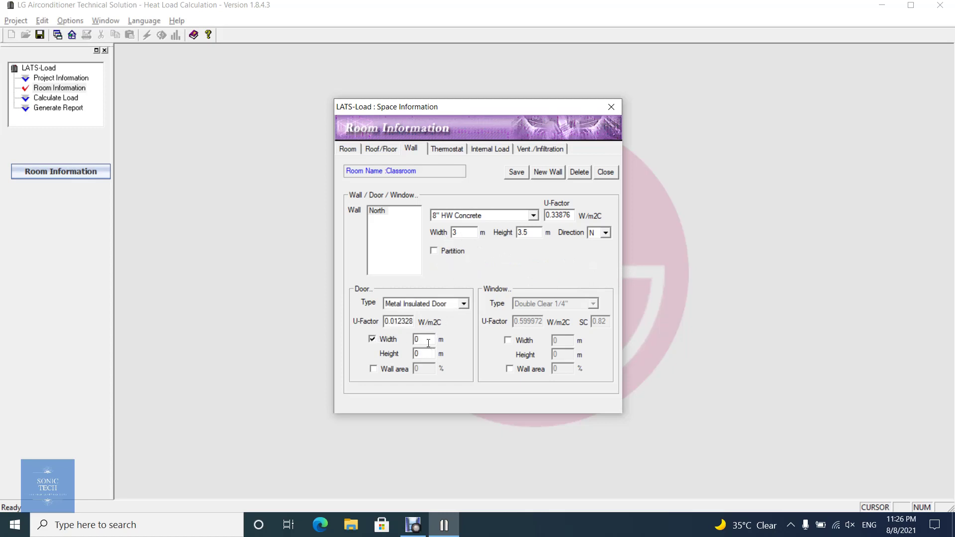
{"action": "left_click_drag", "start_coordinate": [428, 341], "coordinate": [411, 341]}
{"action": "type", "text": "3"}
{"action": "left_click_drag", "start_coordinate": [424, 340], "coordinate": [411, 340]}
{"action": "type", "text": "1"}
{"action": "double_click", "coordinate": [426, 356]}
{"action": "type", "text": "2"}
{"action": "left_click", "coordinate": [373, 340]}
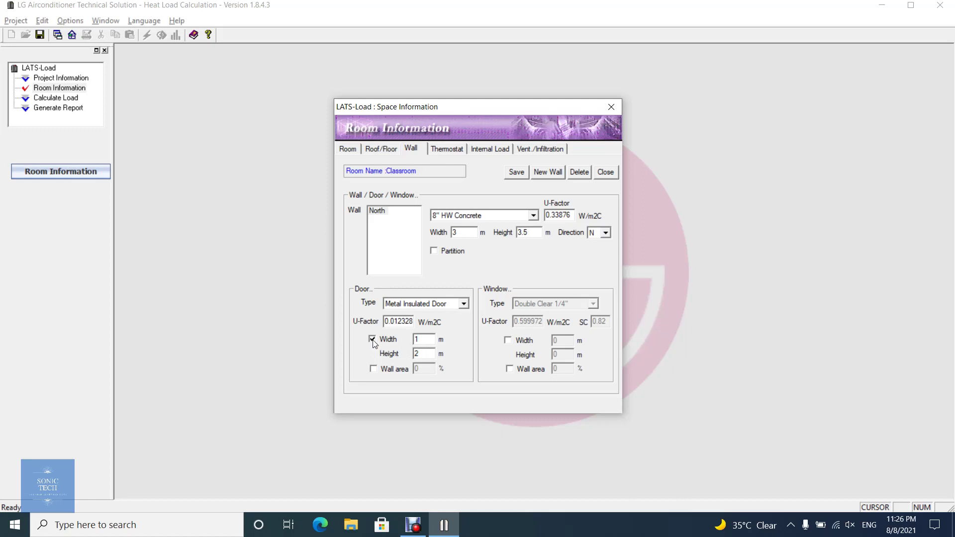
Give the door a 40% wall-area share, then leave the door excluded.
{"action": "left_click", "coordinate": [372, 369]}
{"action": "double_click", "coordinate": [417, 368]}
{"action": "type", "text": "4"}
{"action": "left_click", "coordinate": [384, 371]}
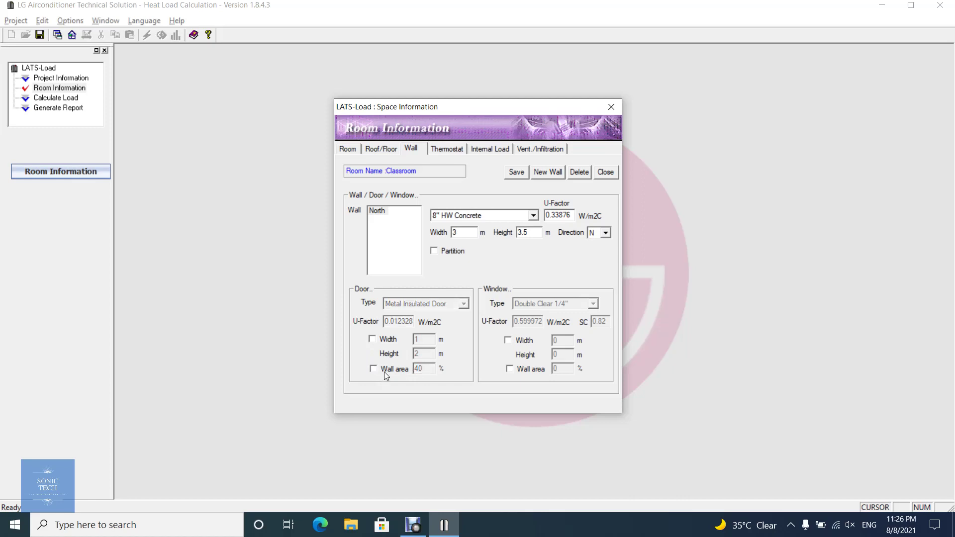
Enter a 1 m by 1 m window size, then turn width-and-height sizing off.
{"action": "left_click", "coordinate": [518, 342]}
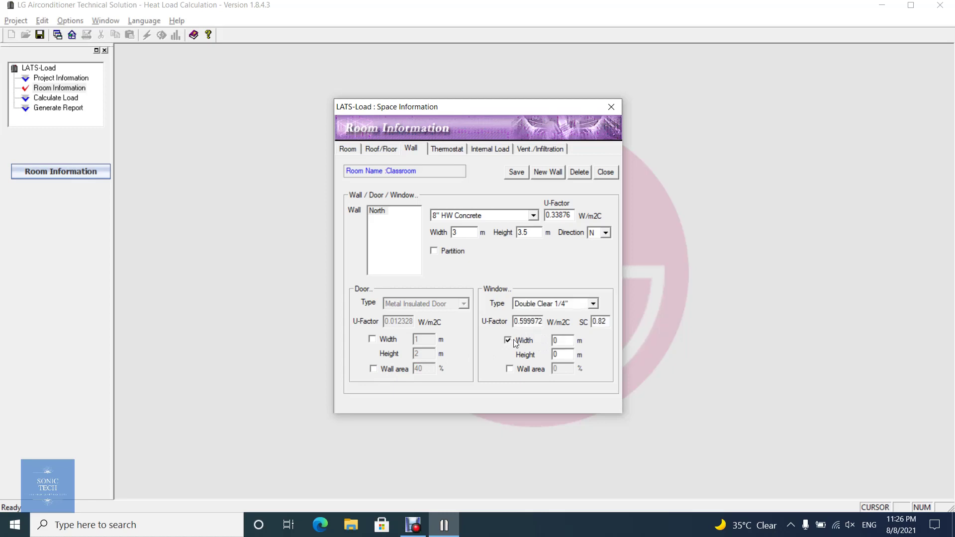
{"action": "double_click", "coordinate": [564, 341]}
{"action": "type", "text": "1"}
{"action": "double_click", "coordinate": [556, 354]}
{"action": "type", "text": "1"}
{"action": "left_click", "coordinate": [510, 343]}
Set the window to 20% wall area with Double Clear 1/4" glass, leaving it unchecked.
{"action": "left_click", "coordinate": [510, 371]}
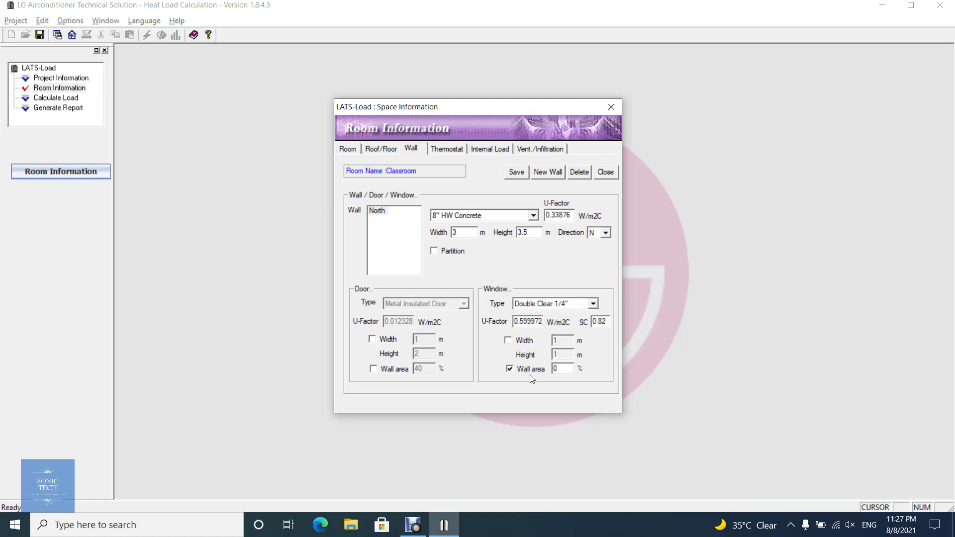
{"action": "type", "text": "20"}
{"action": "left_click", "coordinate": [592, 304]}
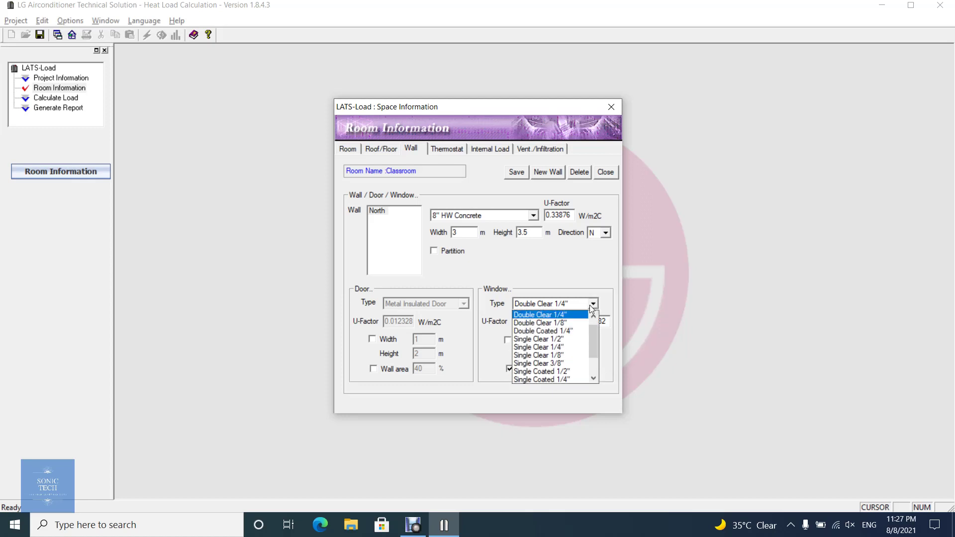
{"action": "left_click_drag", "start_coordinate": [595, 345], "coordinate": [595, 363]}
{"action": "scroll", "coordinate": [616, 373], "scroll_direction": "up", "scroll_amount": 2}
{"action": "left_click", "coordinate": [616, 373]}
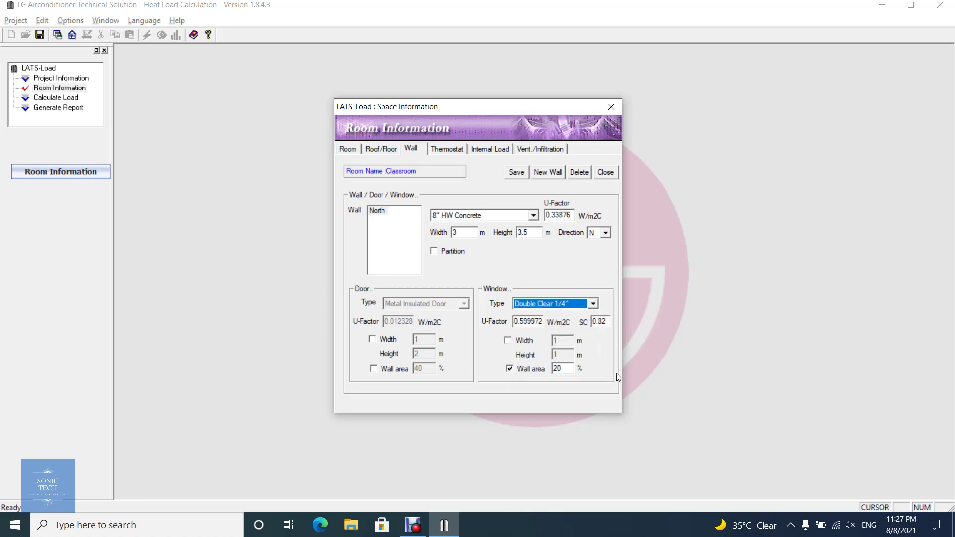
{"action": "left_click", "coordinate": [520, 370]}
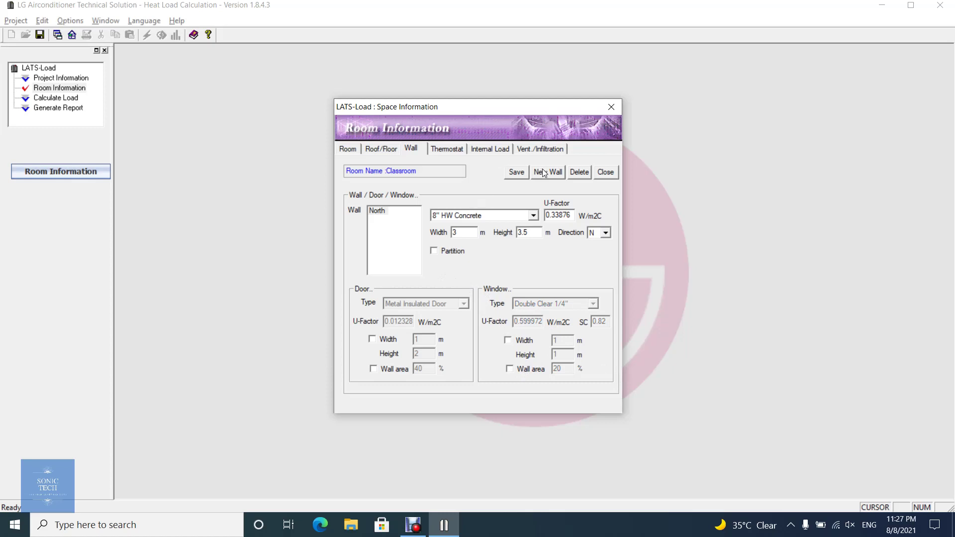
Save the North wall and add a new wall named 'South'.
{"action": "left_click", "coordinate": [516, 172]}
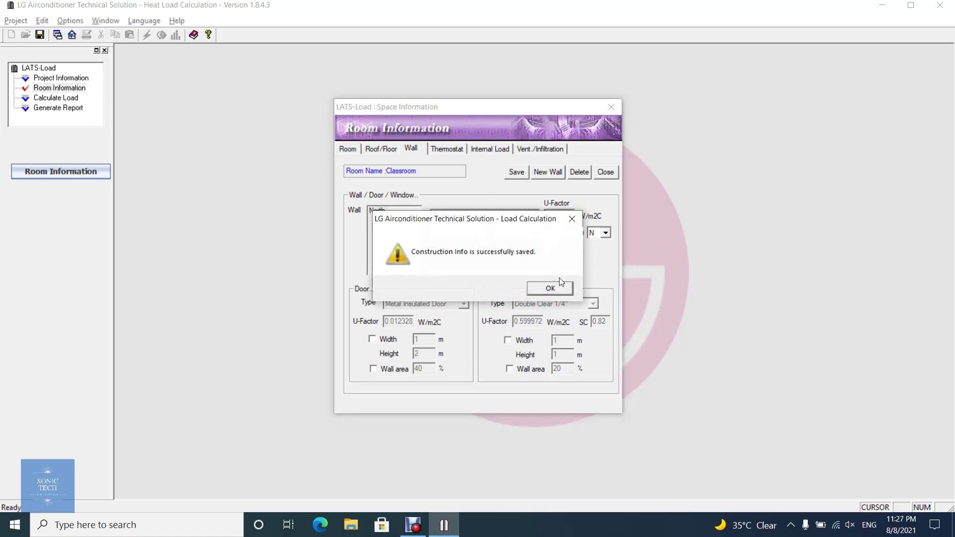
{"action": "left_click", "coordinate": [562, 292]}
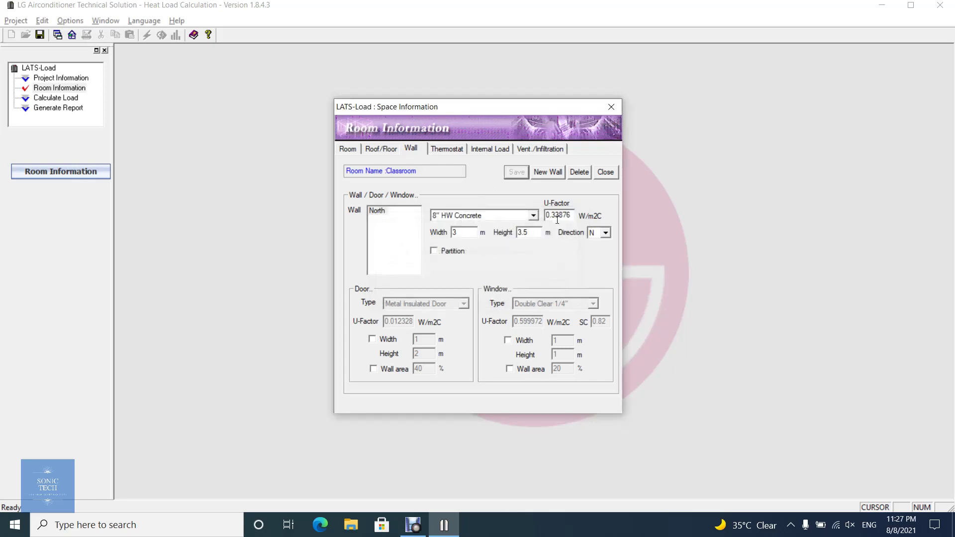
{"action": "left_click", "coordinate": [556, 179]}
{"action": "type", "text": "South"}
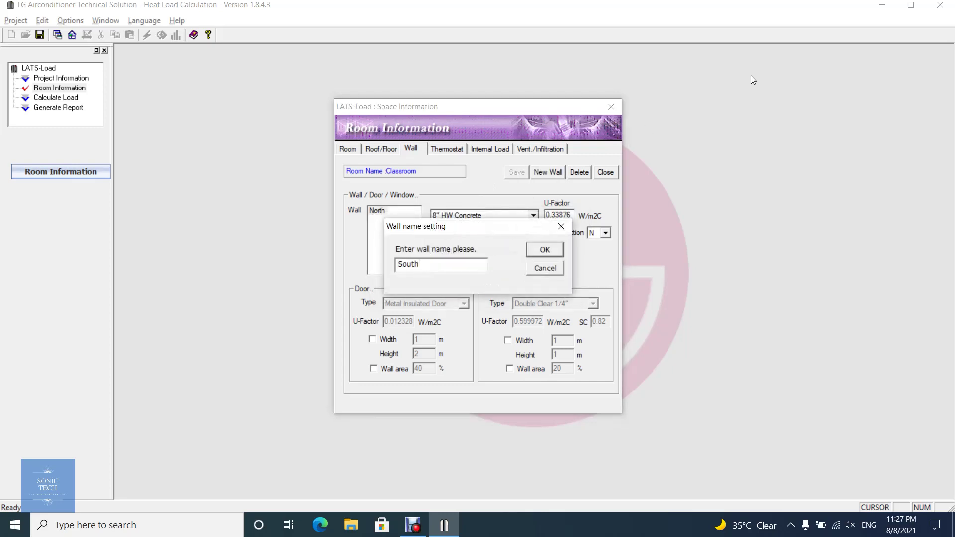
{"action": "left_click", "coordinate": [544, 250]}
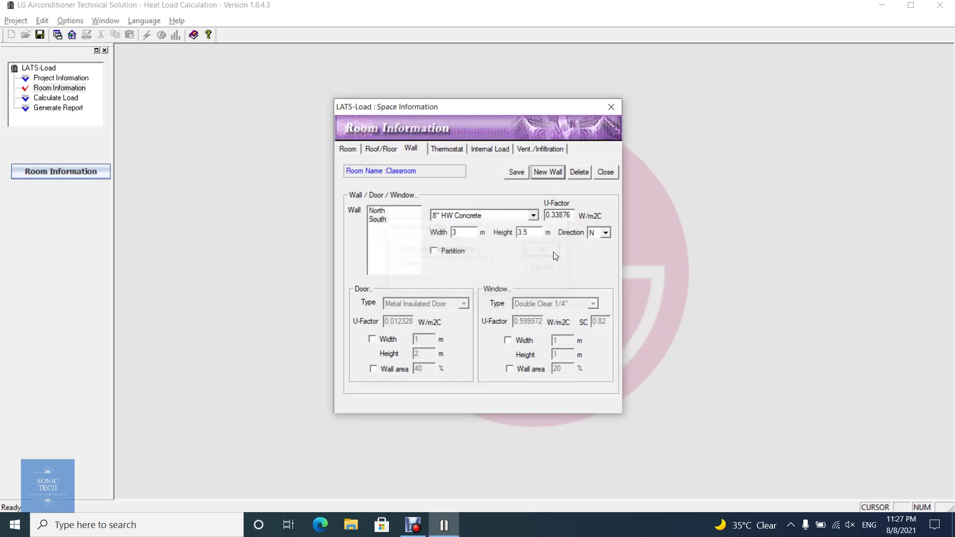
Make the South wall face S and 4 m wide, keeping 8" HW Concrete.
{"action": "left_click", "coordinate": [604, 233]}
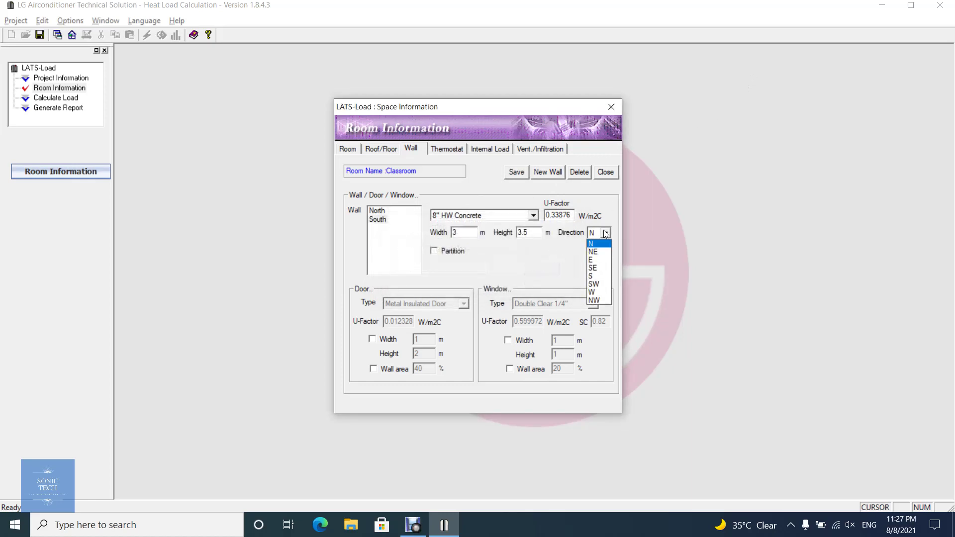
{"action": "left_click", "coordinate": [599, 276]}
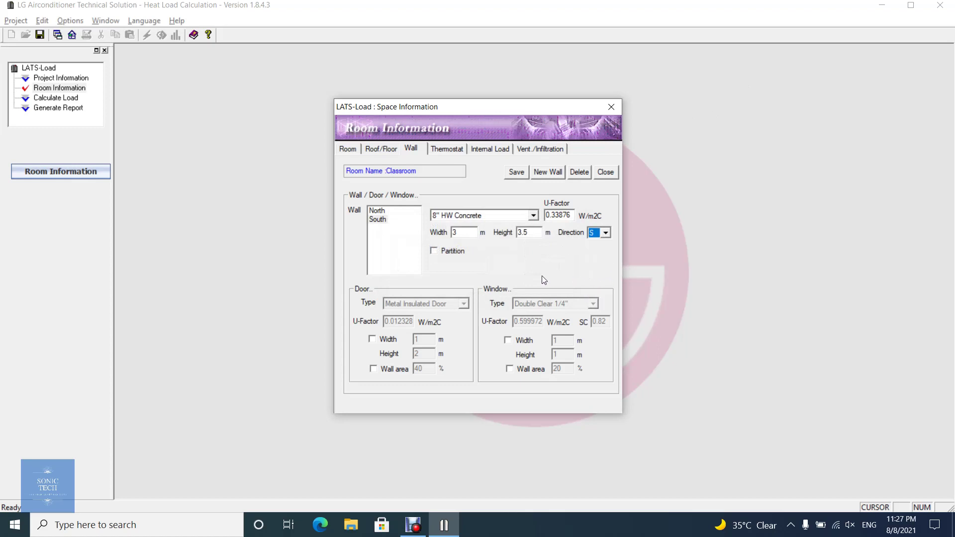
{"action": "left_click", "coordinate": [467, 236]}
{"action": "key", "text": "BackSpace"}
{"action": "type", "text": "4"}
{"action": "left_click", "coordinate": [511, 220]}
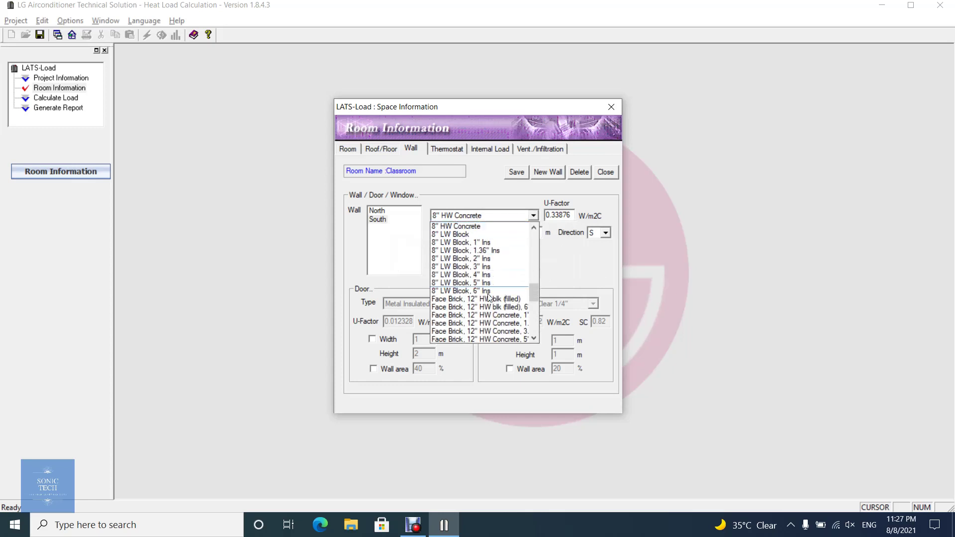
{"action": "key", "text": "Down"}
{"action": "left_click", "coordinate": [590, 275]}
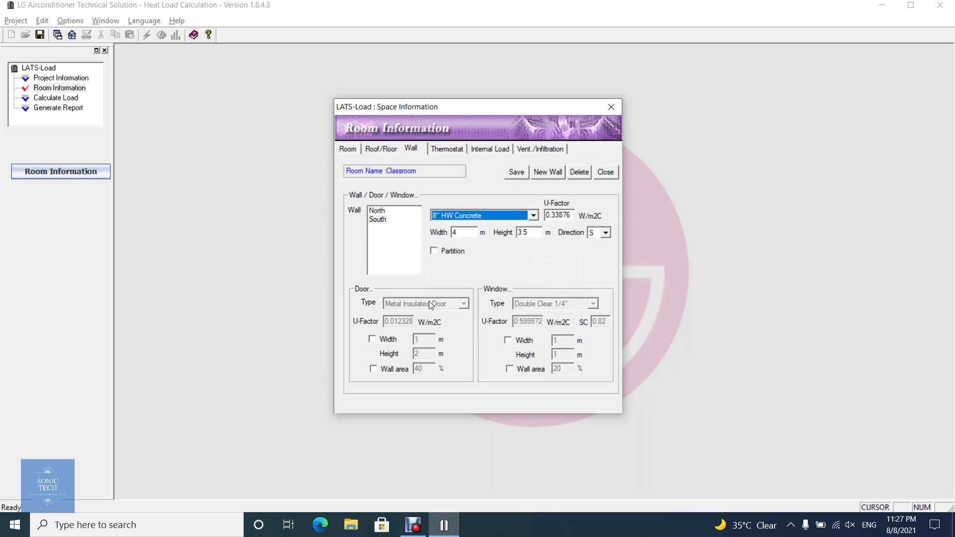
Review the thermostat and internal load settings, then the ventilation and infiltration values.
{"action": "left_click", "coordinate": [458, 149]}
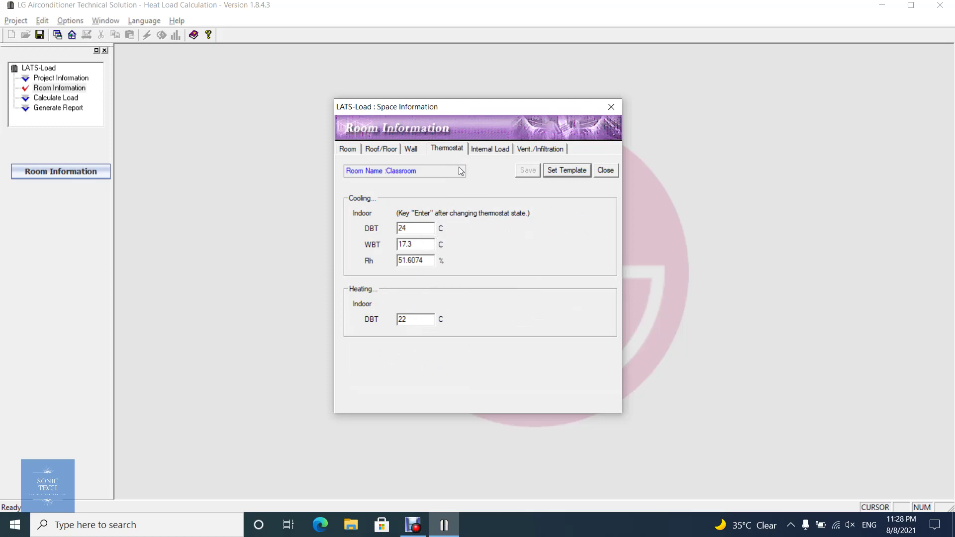
{"action": "left_click", "coordinate": [480, 147]}
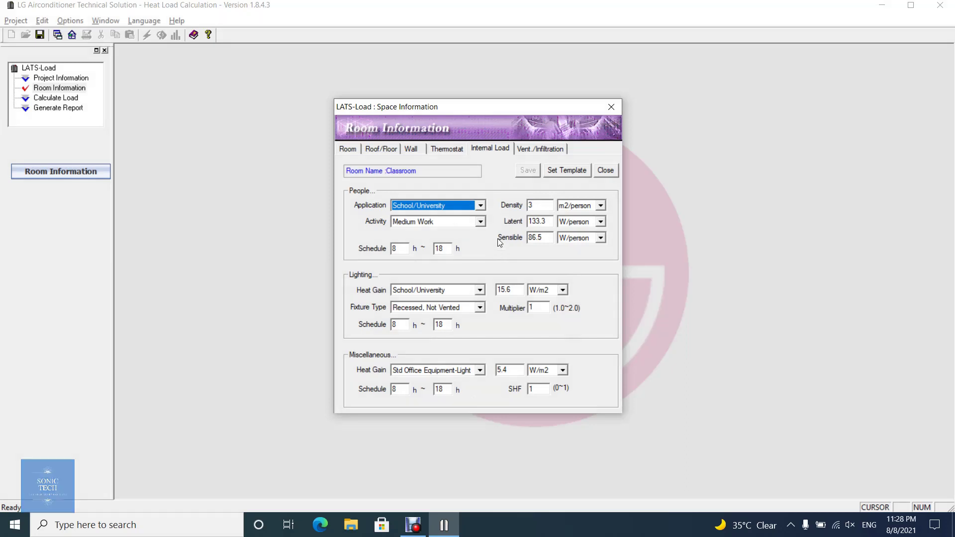
{"action": "left_click", "coordinate": [530, 147]}
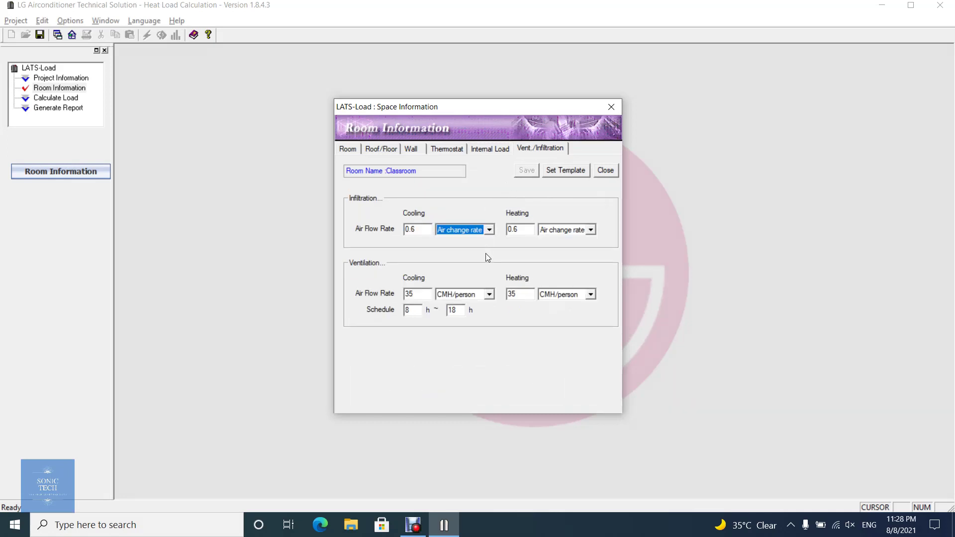
Return to Classroom's Room page, save all rooms, and acknowledge the saved confirmation.
{"action": "left_click", "coordinate": [346, 148]}
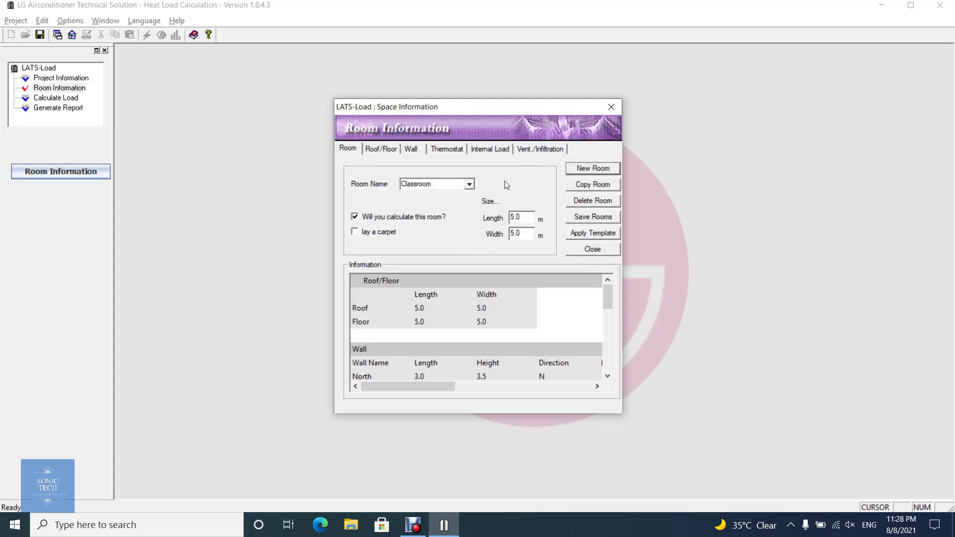
{"action": "left_click", "coordinate": [592, 217]}
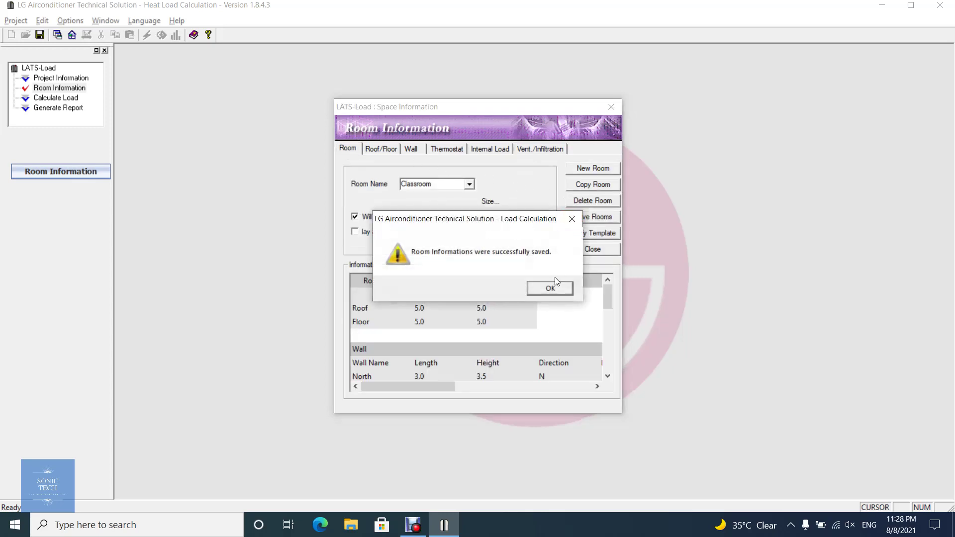
{"action": "left_click", "coordinate": [555, 283]}
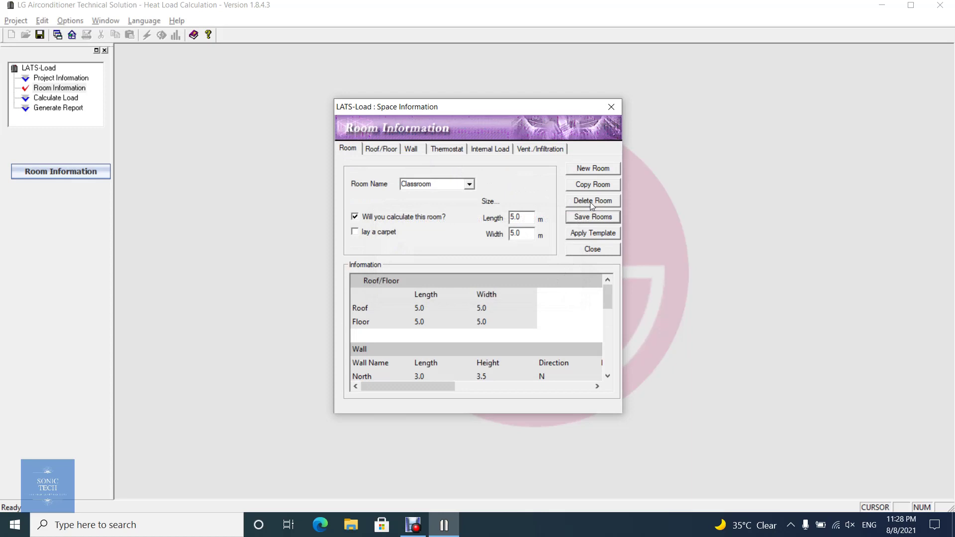
Create a new room named 'Classroom 2' from the School template, sized 6 m by 6 m.
{"action": "left_click", "coordinate": [601, 169]}
{"action": "type", "text": "Cla"}
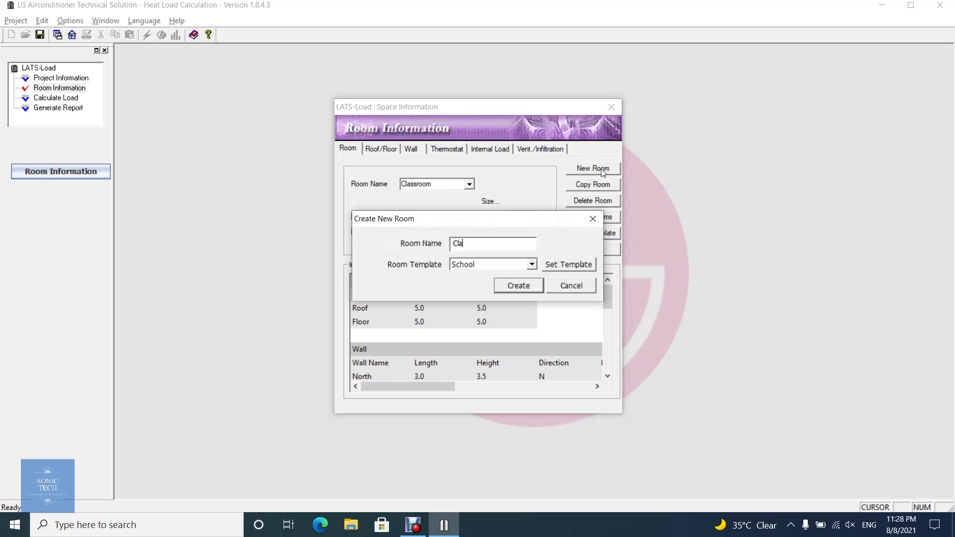
{"action": "type", "text": "ssroom 2"}
{"action": "left_click", "coordinate": [524, 284]}
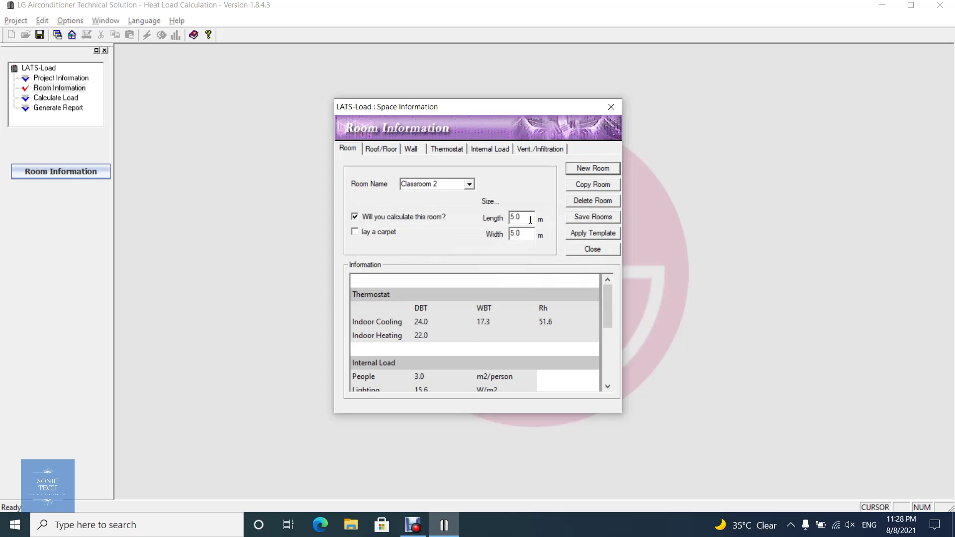
{"action": "key", "text": "Tab"}
{"action": "type", "text": "6"}
{"action": "key", "text": "Tab"}
{"action": "type", "text": "6"}
Review Classroom 2's roof/floor, wall, thermostat, load and ventilation tabs, then save all rooms.
{"action": "left_click", "coordinate": [372, 156]}
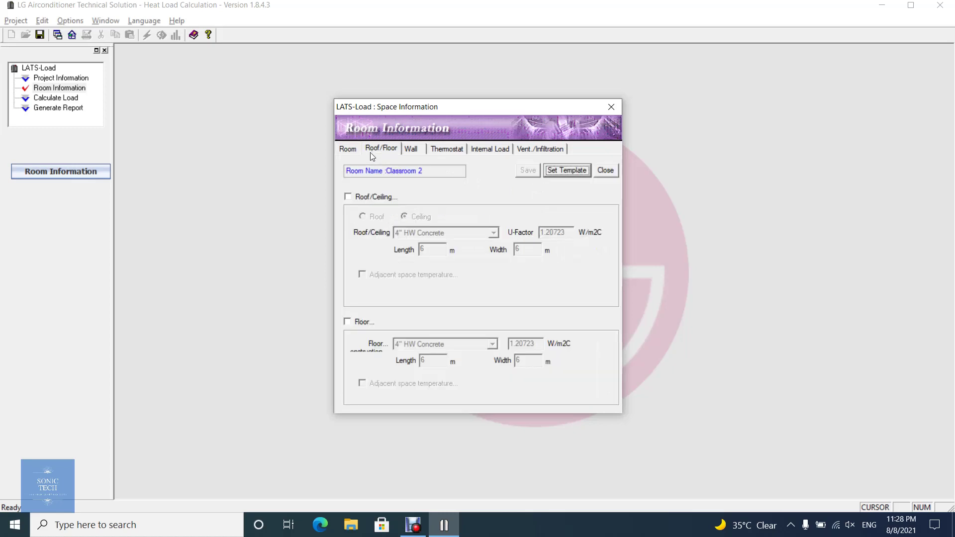
{"action": "left_click", "coordinate": [410, 154]}
{"action": "left_click", "coordinate": [447, 147]}
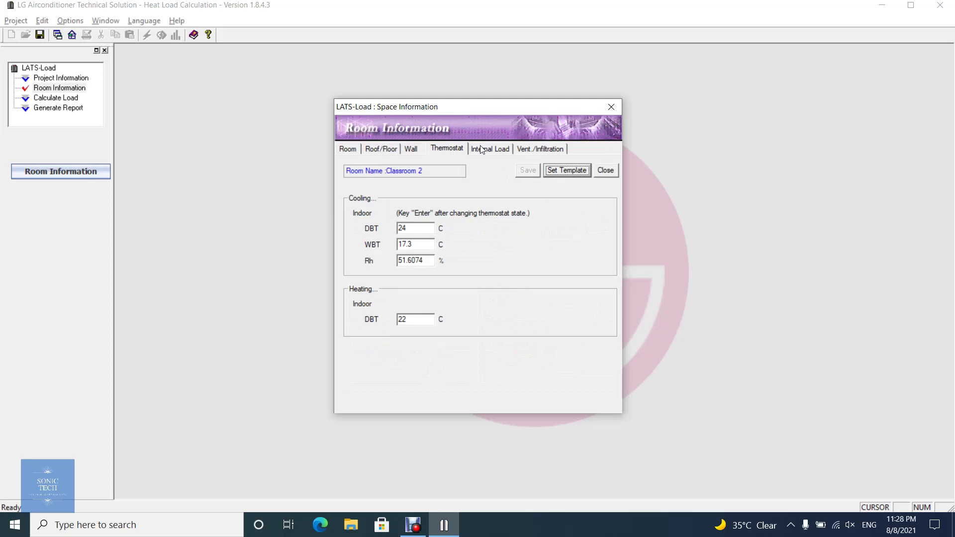
{"action": "left_click", "coordinate": [481, 149]}
{"action": "left_click", "coordinate": [517, 147]}
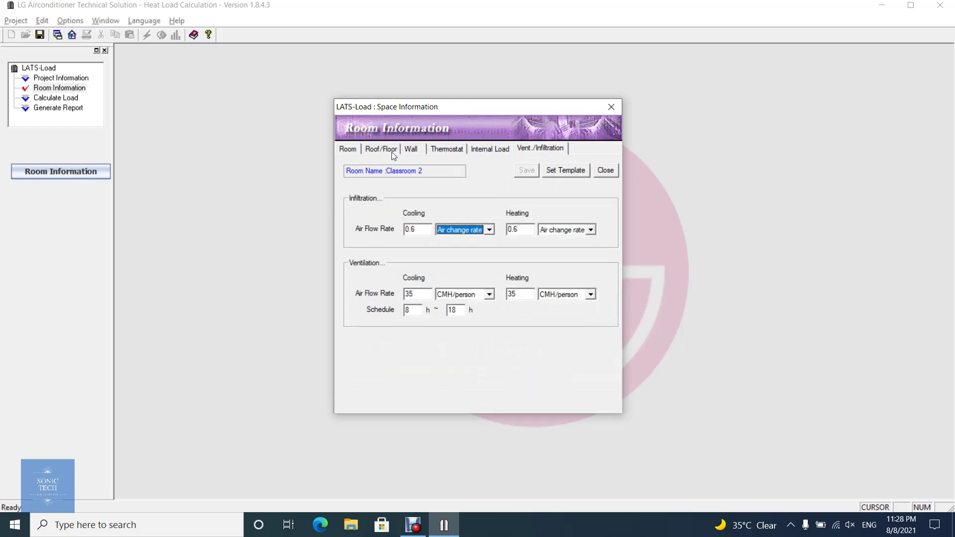
{"action": "left_click", "coordinate": [352, 152]}
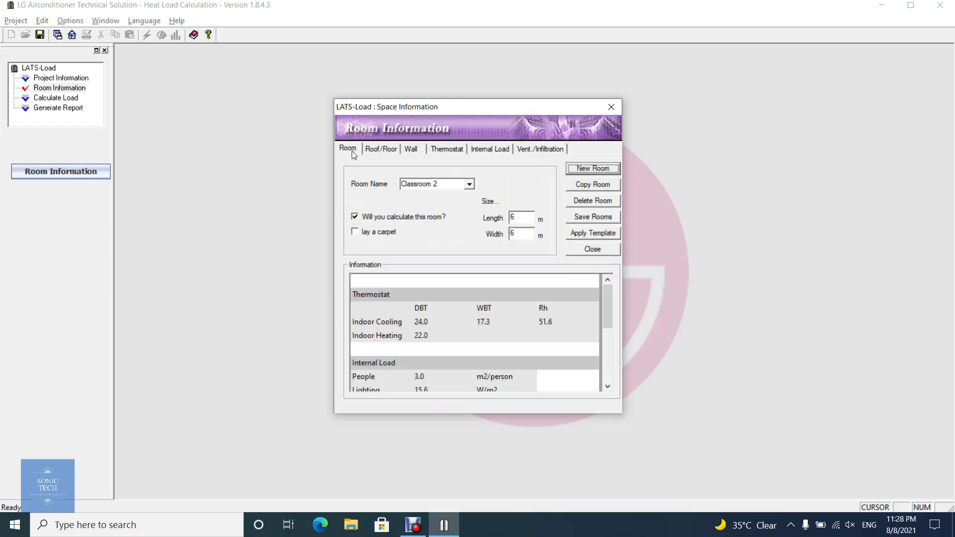
{"action": "left_click", "coordinate": [610, 218]}
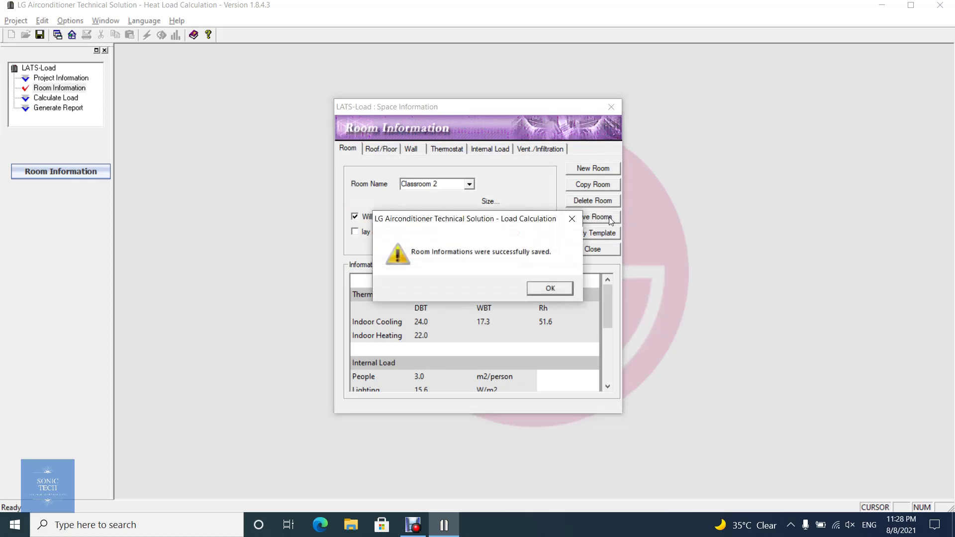
{"action": "key", "text": "Return"}
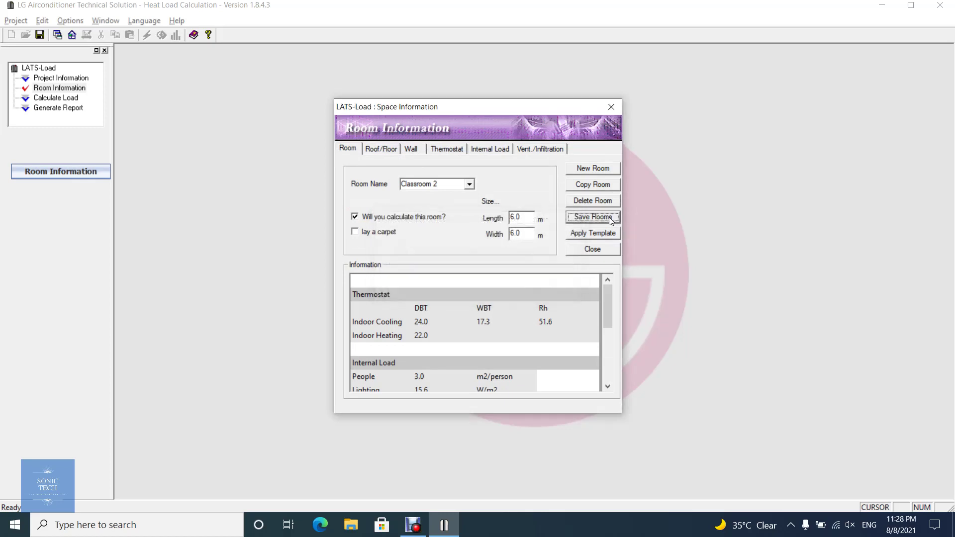